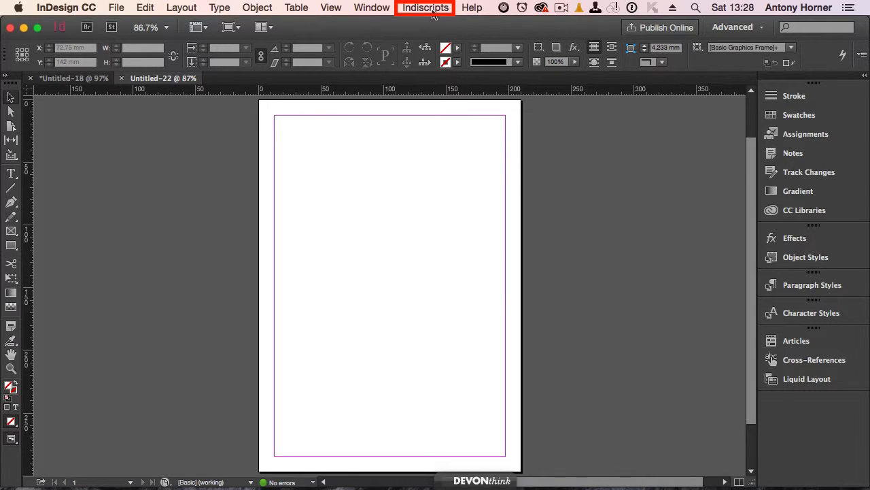
Launch the Wordalizer PRO script and choose to edit a new word list from scratch.
{"action": "left_click", "coordinate": [432, 12]}
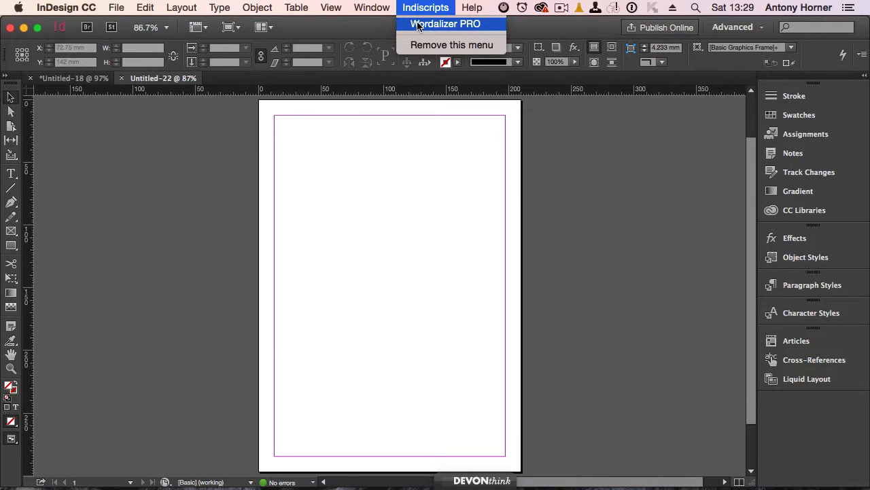
{"action": "left_click", "coordinate": [417, 24]}
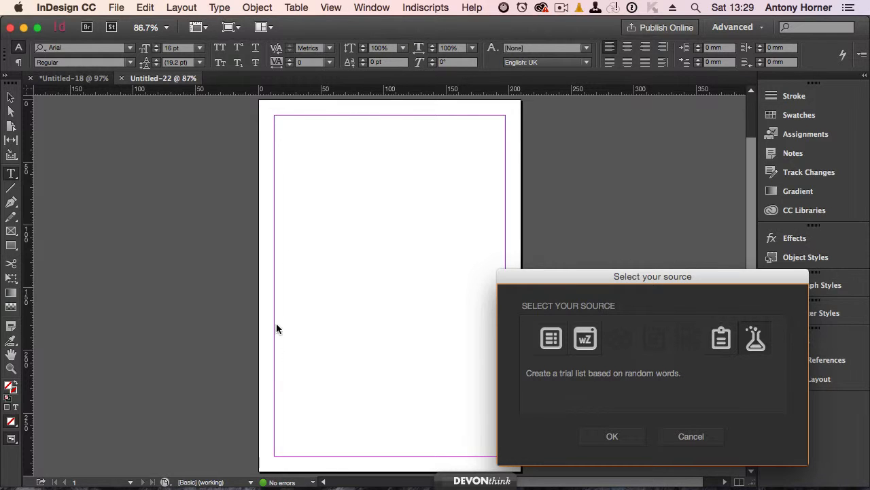
{"action": "left_click", "coordinate": [556, 330]}
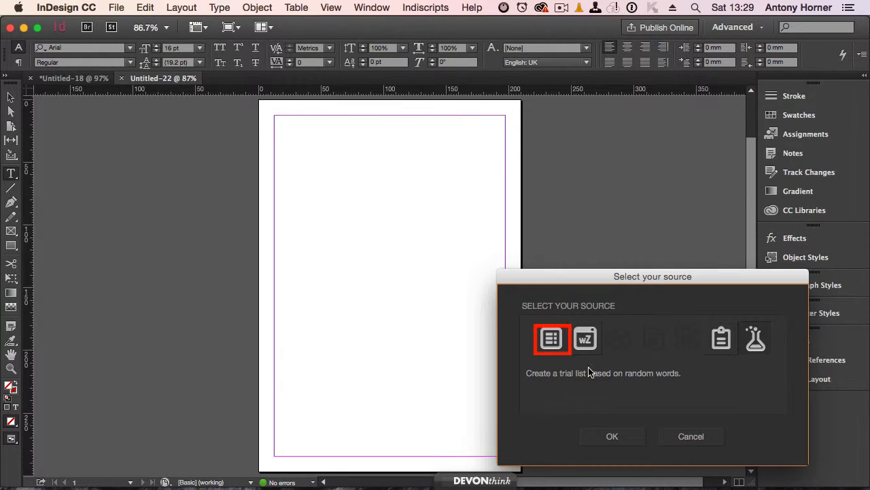
{"action": "left_click", "coordinate": [548, 340]}
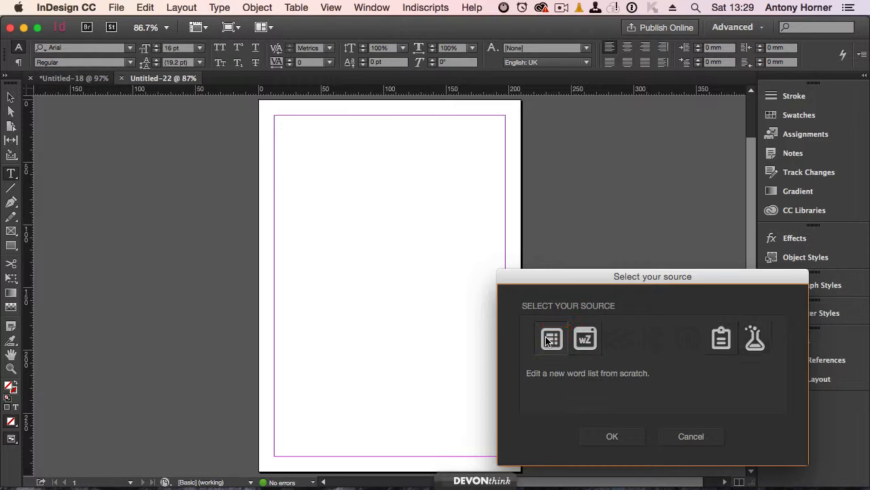
{"action": "left_click", "coordinate": [609, 439]}
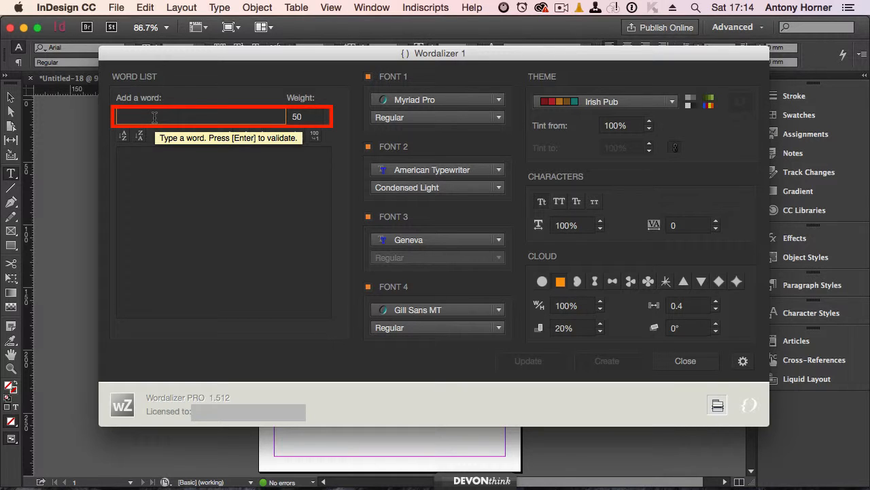
Add "West Highland Terrier" to the word list with a weight of 100.
{"action": "type", "text": "We"}
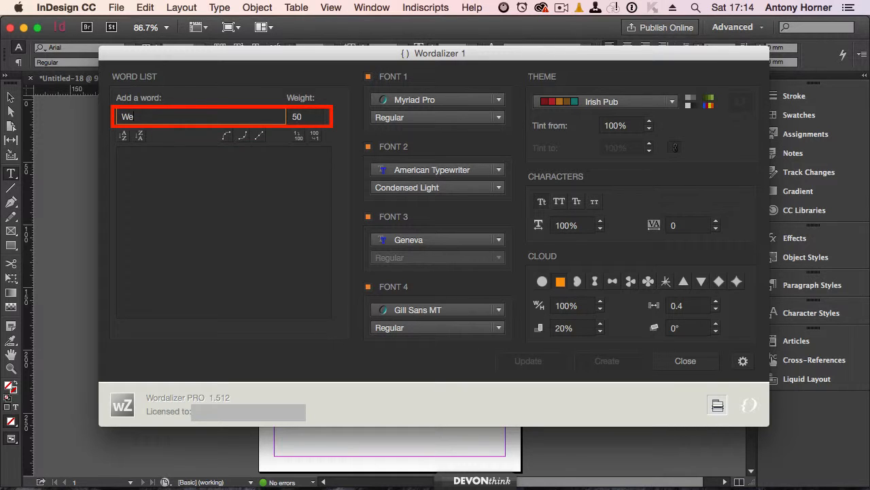
{"action": "type", "text": "st Highland Terrier"}
{"action": "key", "text": "Tab"}
{"action": "type", "text": "100"}
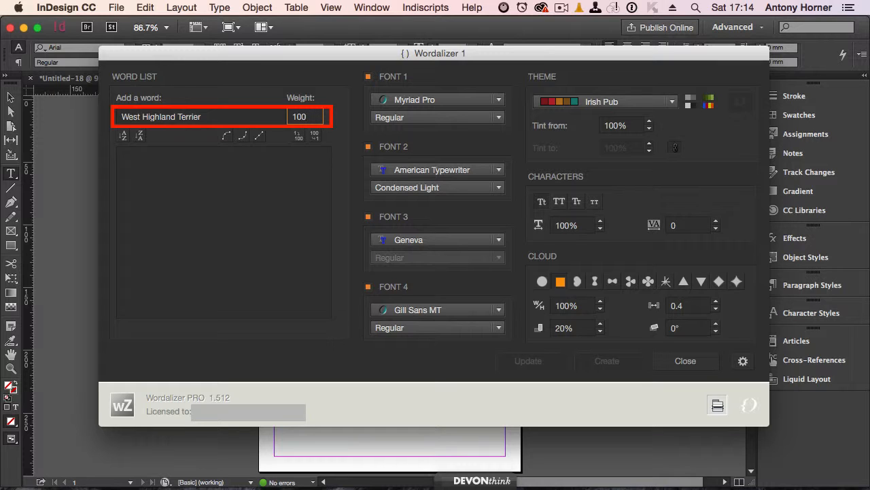
{"action": "key", "text": "Return"}
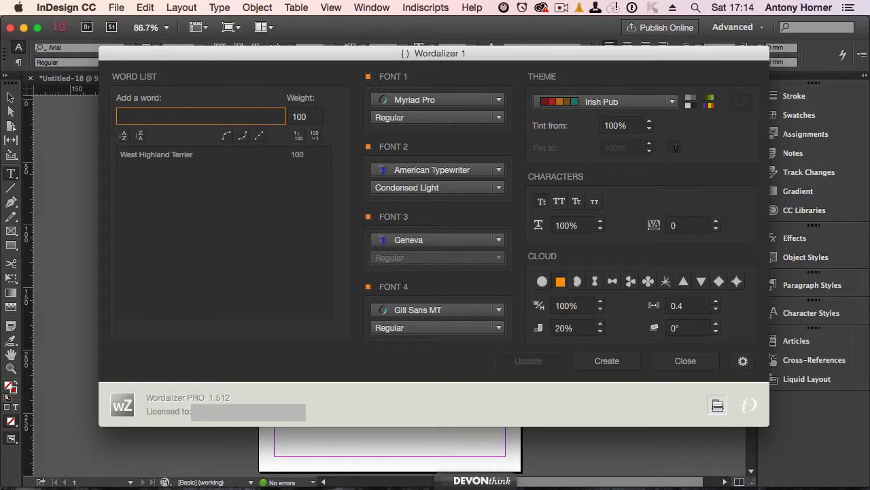
Add "Friendly" to the word list with a weight of 50.
{"action": "type", "text": "Friendly"}
{"action": "key", "text": "Tab"}
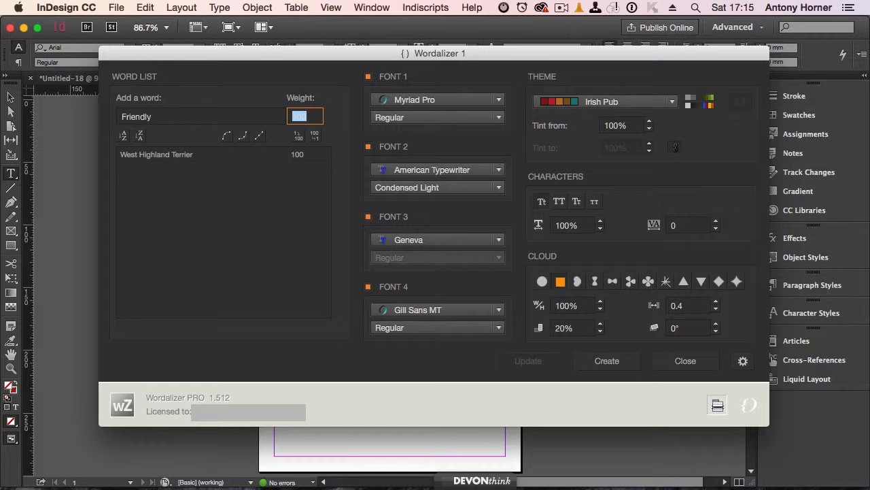
{"action": "type", "text": "50"}
{"action": "key", "text": "Return"}
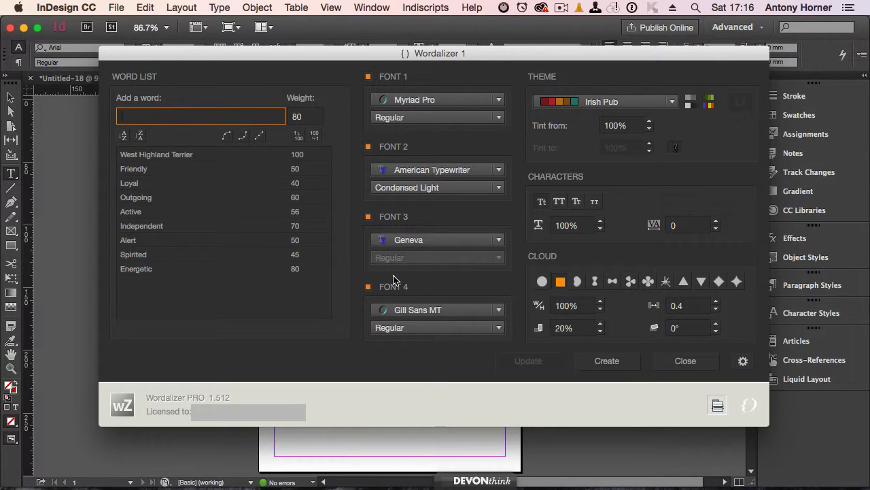
Set Font 1 to Brush Script MT.
{"action": "left_click", "coordinate": [431, 99]}
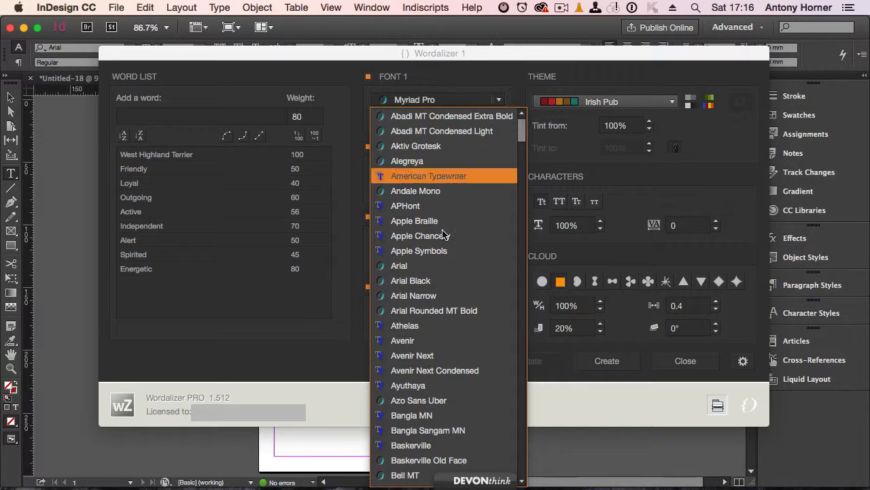
{"action": "scroll", "coordinate": [438, 282], "scroll_direction": "down", "scroll_amount": 10}
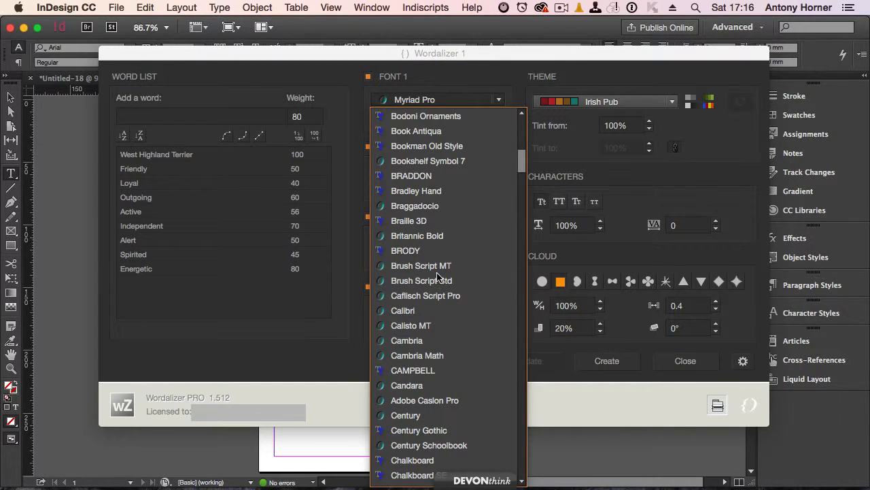
{"action": "left_click", "coordinate": [438, 266]}
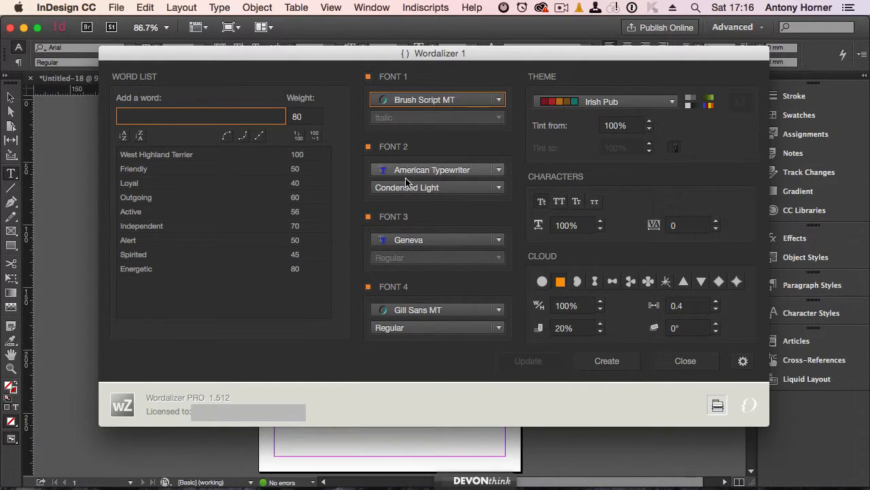
Set Font 3 to Courier.
{"action": "left_click", "coordinate": [426, 240]}
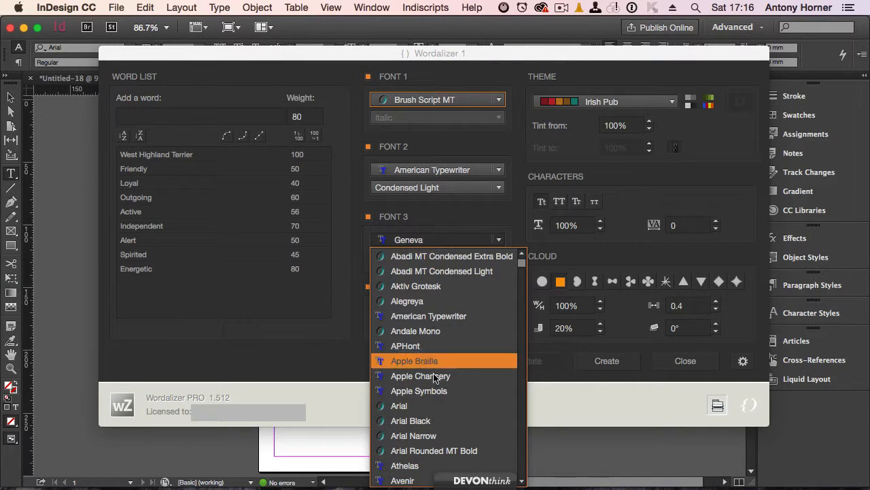
{"action": "scroll", "coordinate": [435, 389], "scroll_direction": "down", "scroll_amount": 3}
{"action": "scroll", "coordinate": [435, 389], "scroll_direction": "down", "scroll_amount": 15}
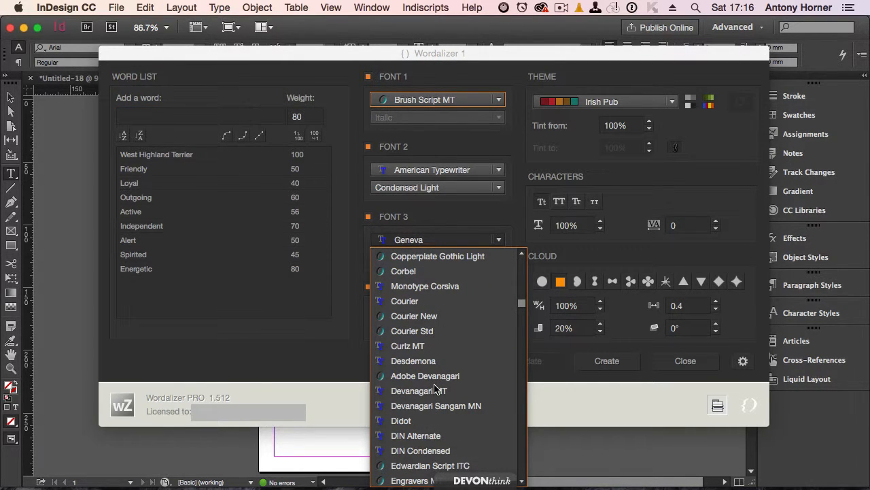
{"action": "left_click", "coordinate": [399, 300]}
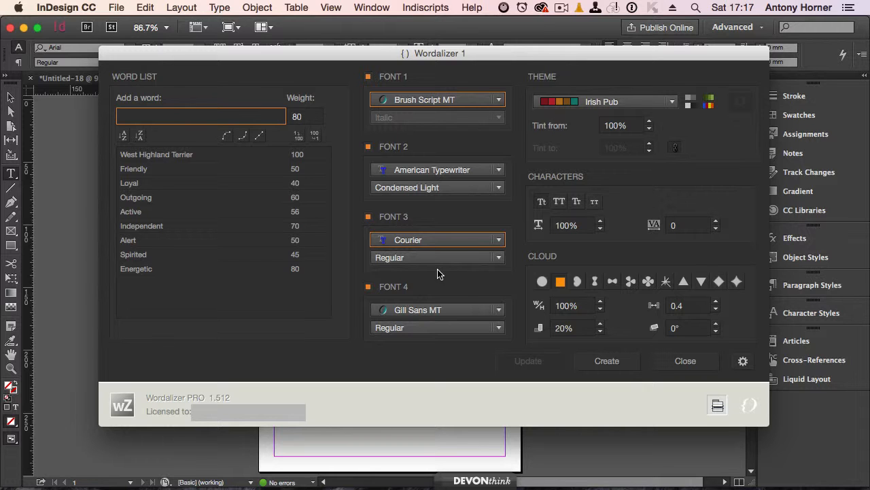
Choose the Sushi Berry colour theme for the word cloud.
{"action": "left_click", "coordinate": [584, 106]}
{"action": "scroll", "coordinate": [598, 196], "scroll_direction": "down", "scroll_amount": 15}
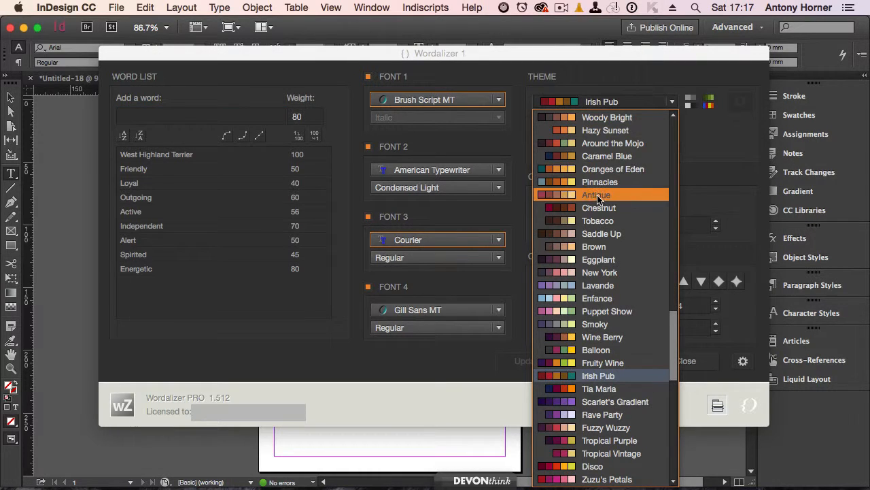
{"action": "scroll", "coordinate": [598, 197], "scroll_direction": "down", "scroll_amount": 1}
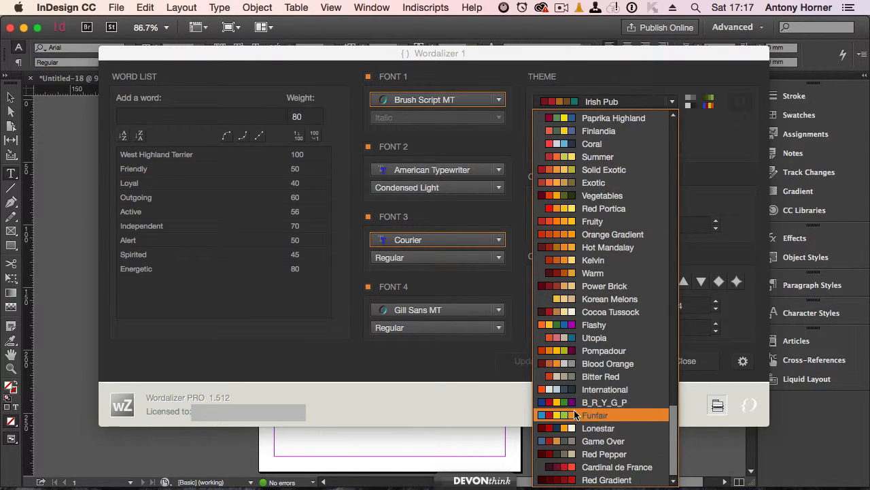
{"action": "scroll", "coordinate": [580, 234], "scroll_direction": "up", "scroll_amount": 14}
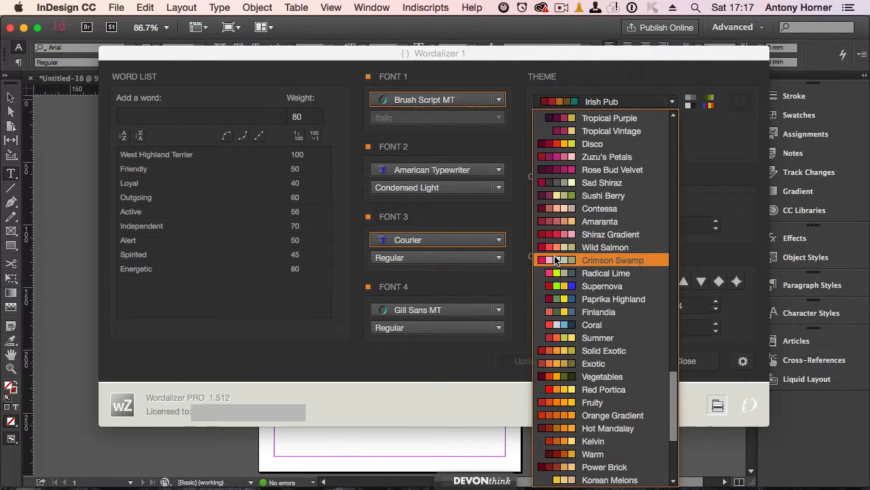
{"action": "left_click", "coordinate": [561, 197]}
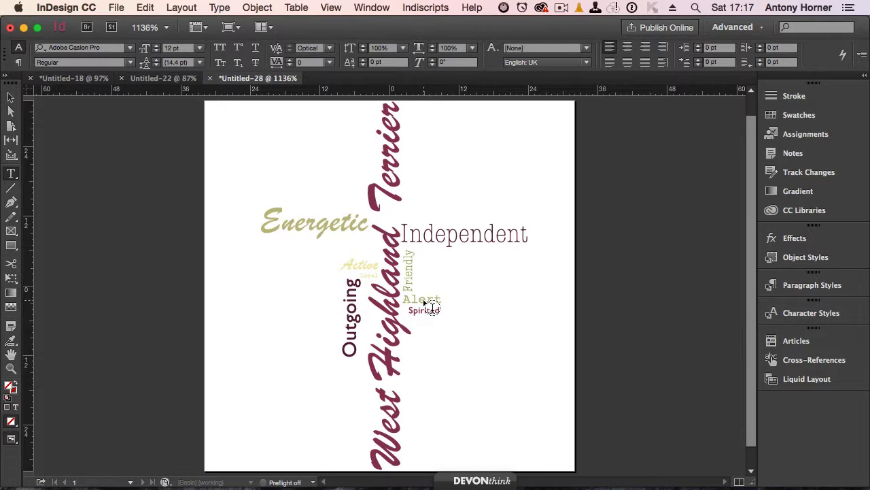
Enlarge and vertically stretch the "Independent" word, and move "Energetic" just above it.
{"action": "left_click", "coordinate": [472, 236]}
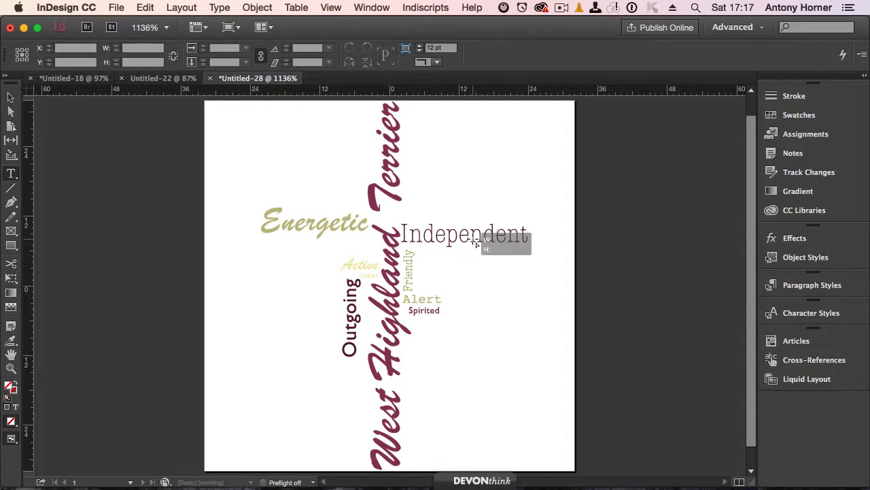
{"action": "left_click", "coordinate": [11, 97]}
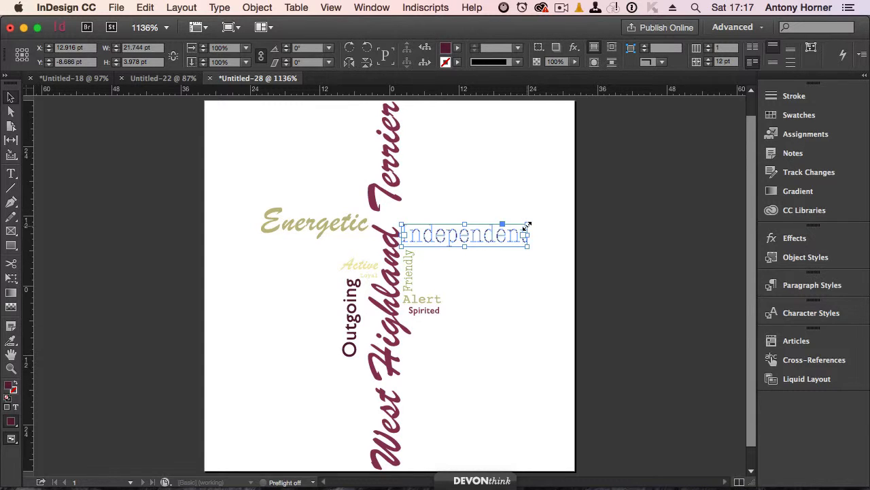
{"action": "left_click_drag", "start_coordinate": [528, 223], "coordinate": [556, 215]}
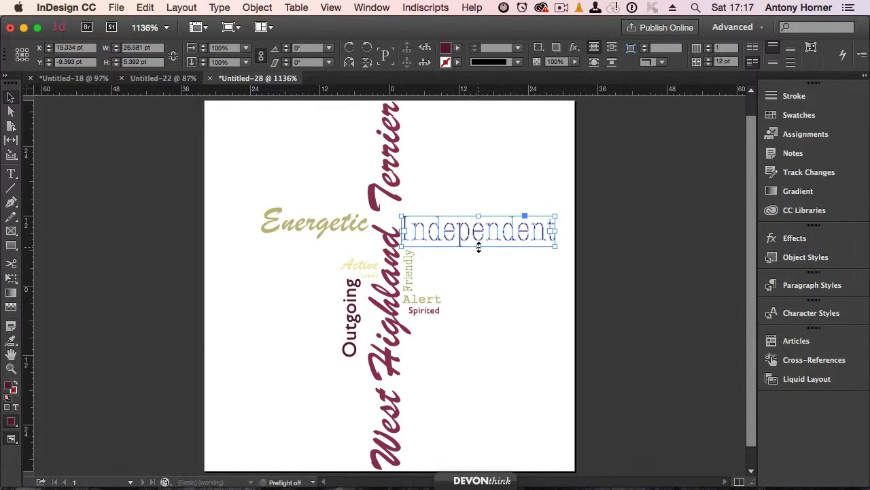
{"action": "left_click_drag", "start_coordinate": [478, 247], "coordinate": [479, 268]}
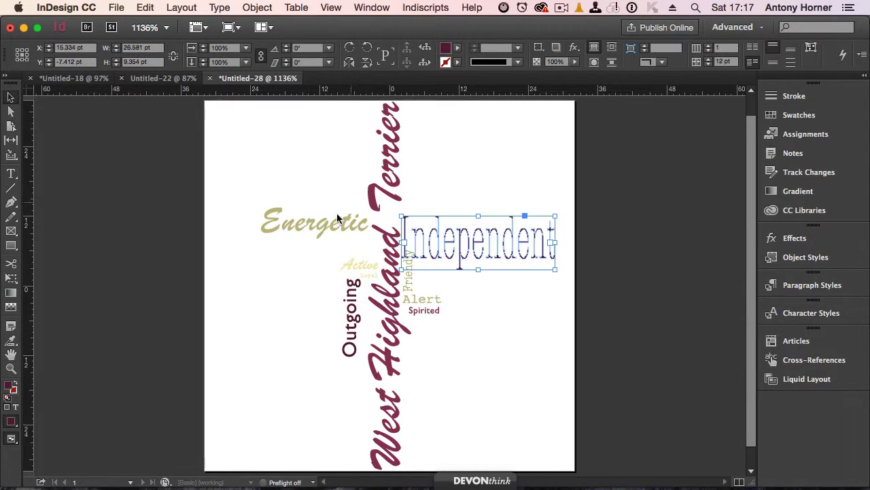
{"action": "left_click_drag", "start_coordinate": [314, 230], "coordinate": [453, 204]}
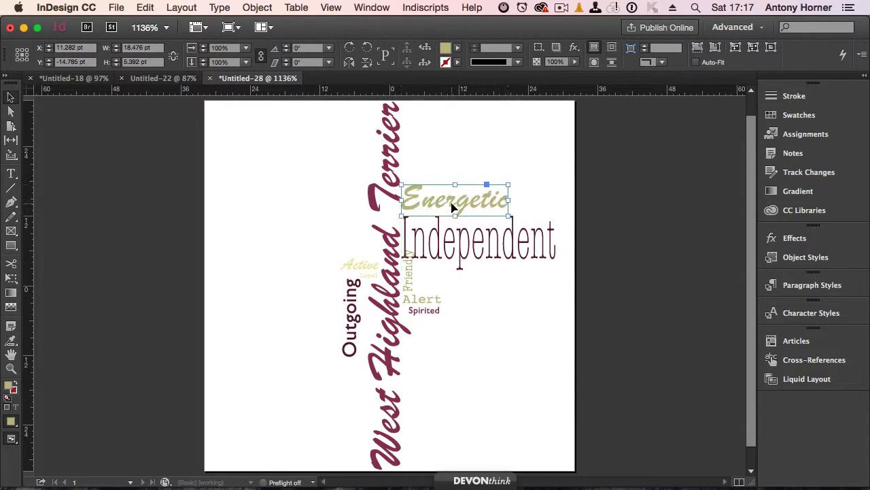
Enlarge "Alert" beneath "Independent" and move the vertical "Friendly" below "Spirited".
{"action": "left_click", "coordinate": [426, 301]}
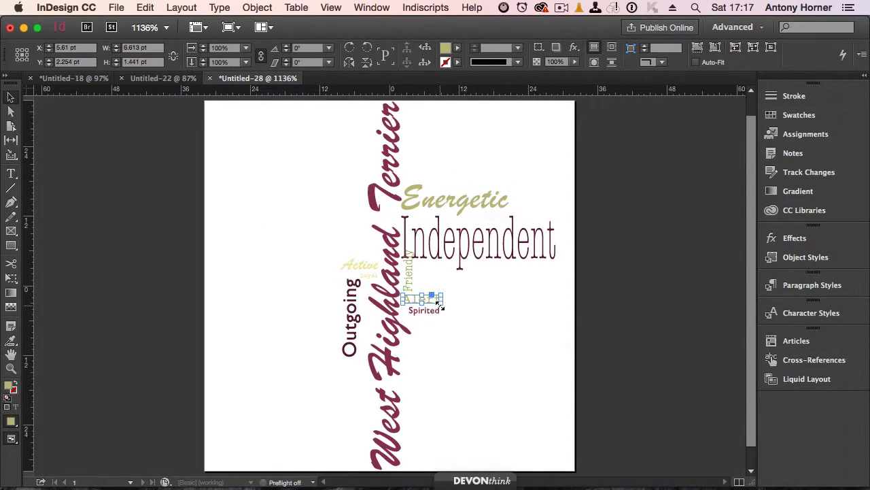
{"action": "left_click_drag", "start_coordinate": [441, 305], "coordinate": [518, 278]}
{"action": "left_click", "coordinate": [487, 343]}
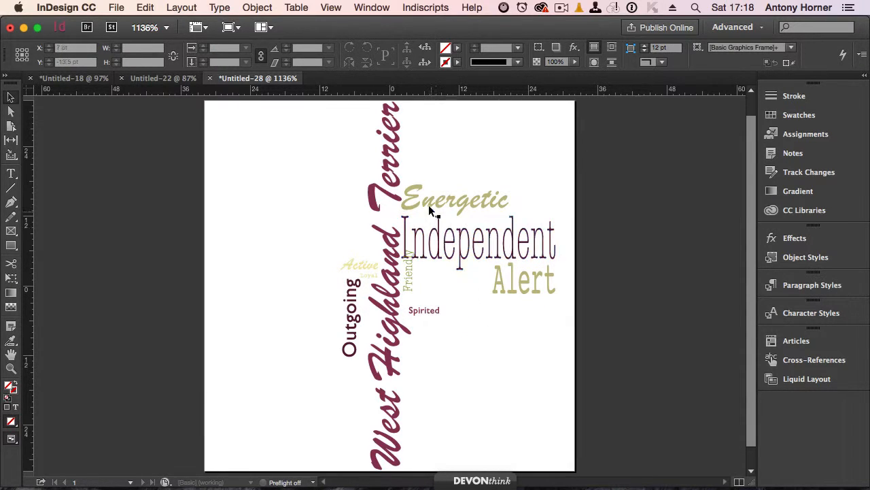
{"action": "left_click_drag", "start_coordinate": [410, 276], "coordinate": [417, 346]}
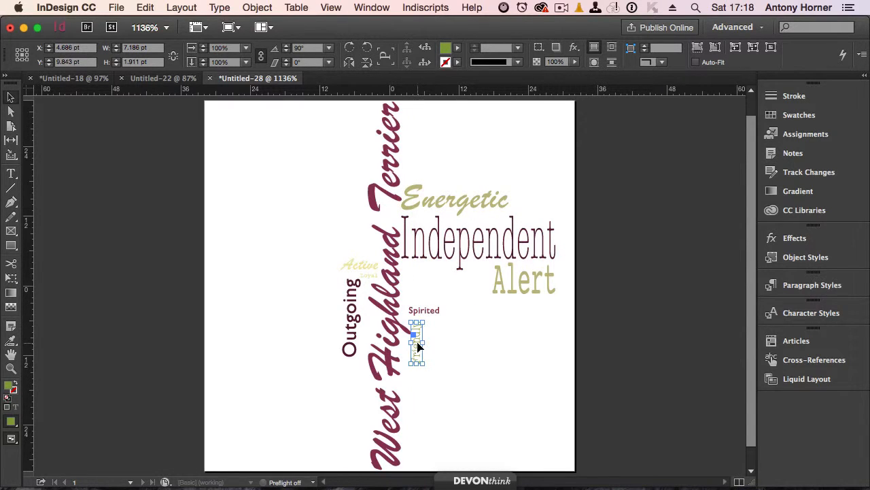
{"action": "left_click", "coordinate": [442, 235]}
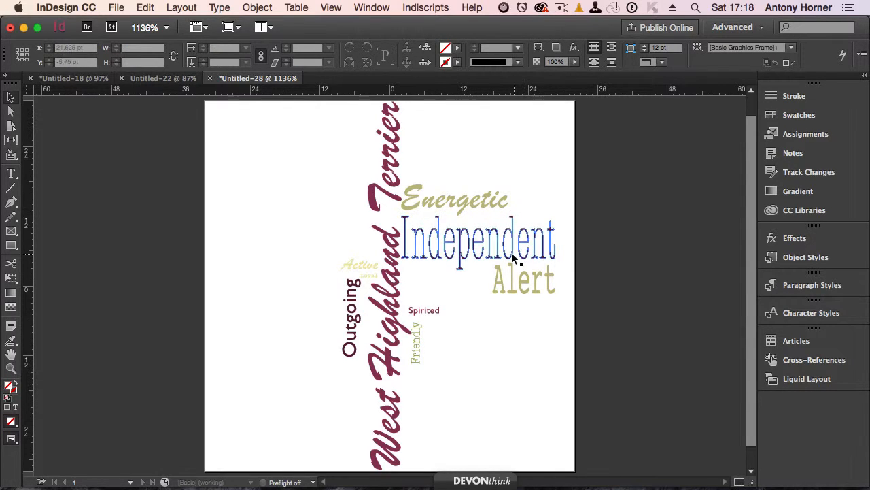